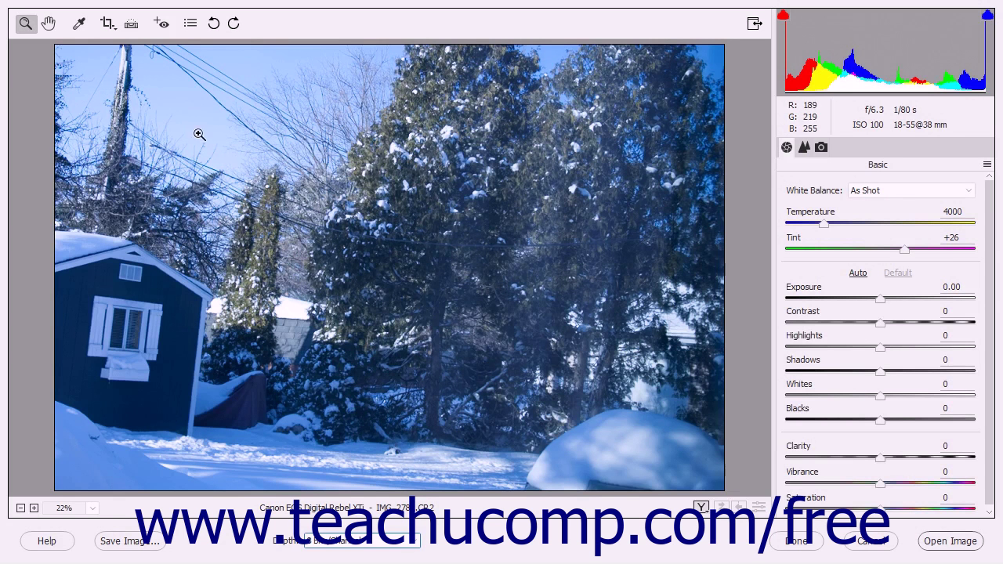
- Zoom the preview in to 33.3%, then back out to 25%
left_click(33, 27)
left_click(280, 180)
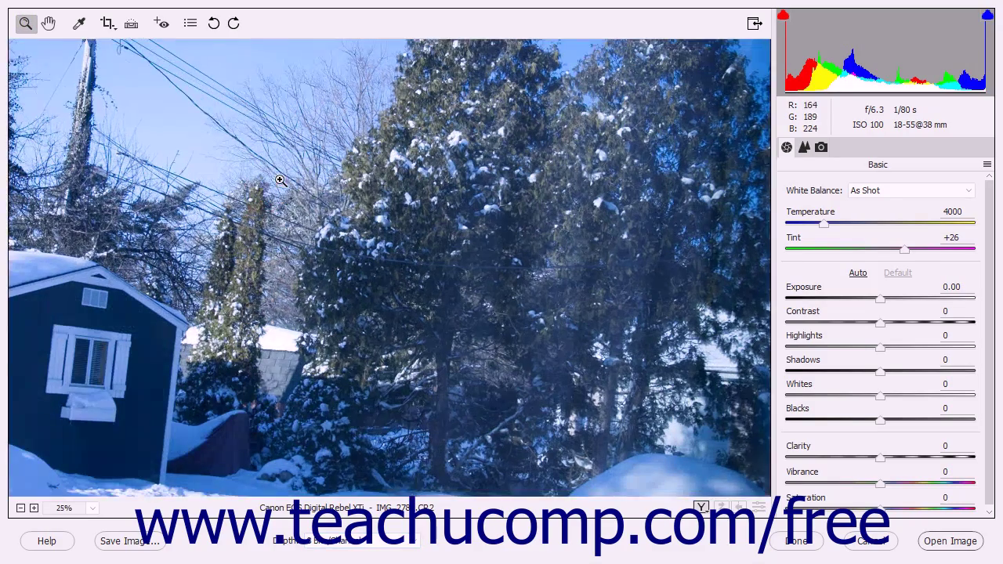
left_click(279, 180)
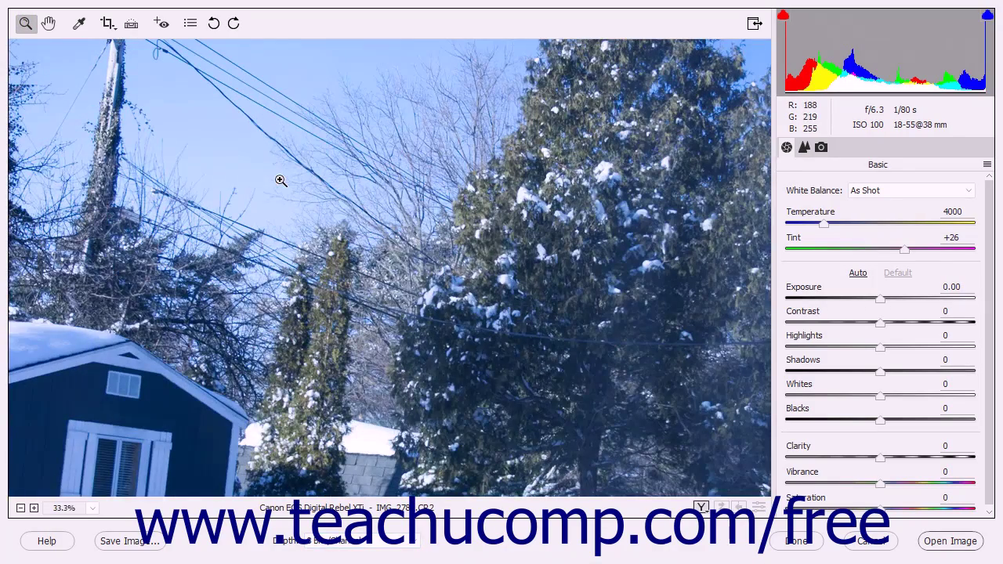
left_click(324, 194, "alt")
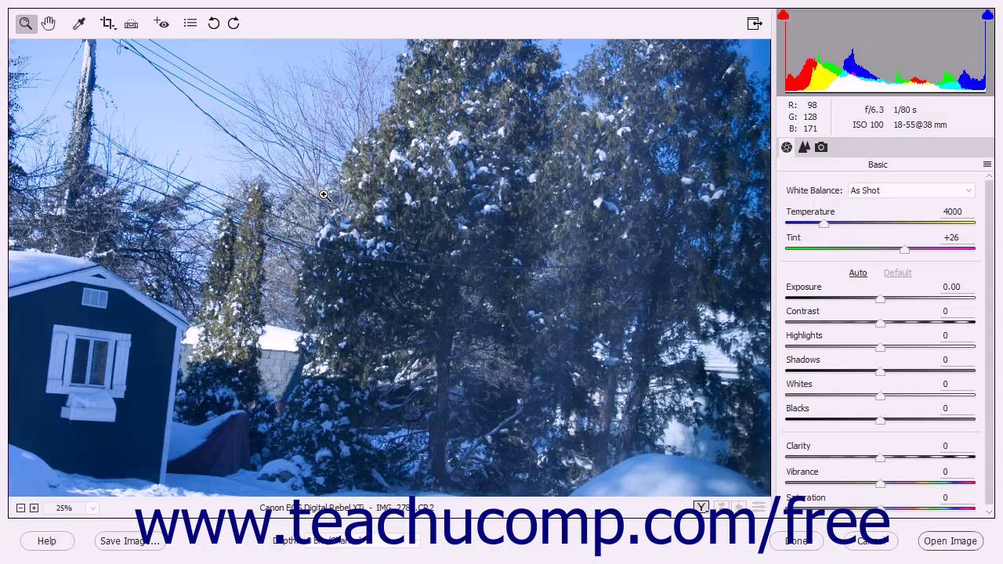
- Pan the photo up to reveal its snowy bottom, then back down
key("space")
left_click(49, 25)
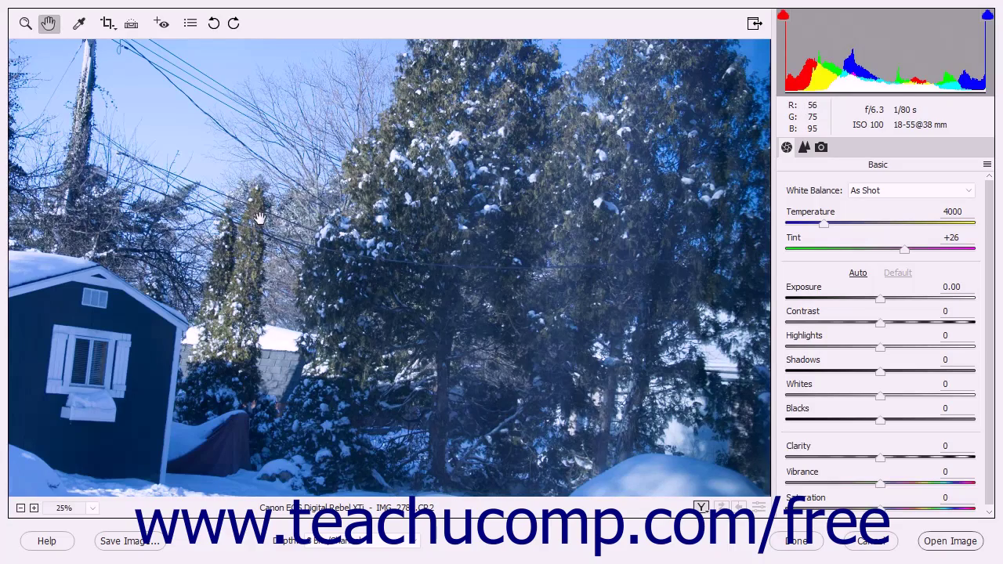
left_click_drag(255, 207, 247, 159)
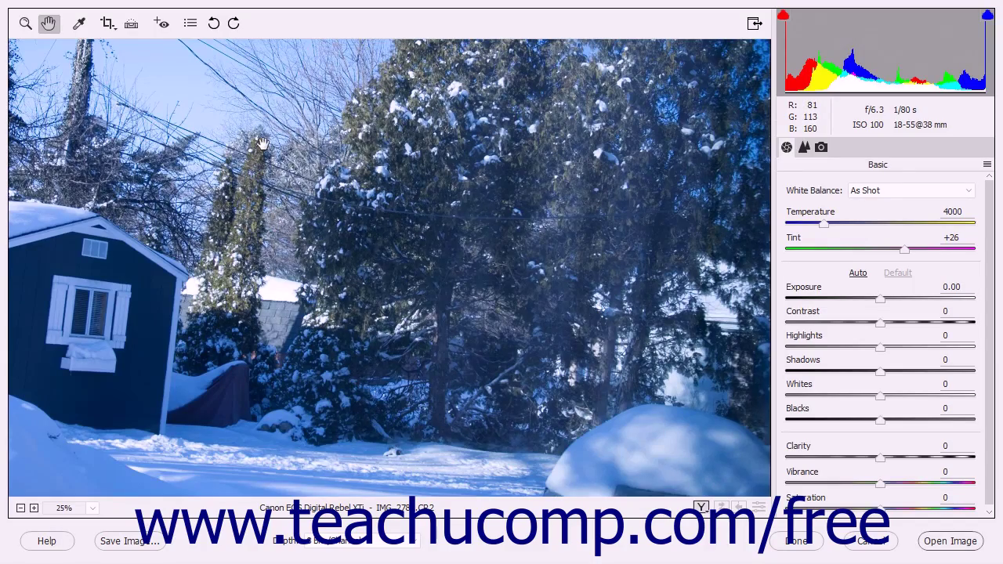
left_click_drag(263, 143, 252, 239)
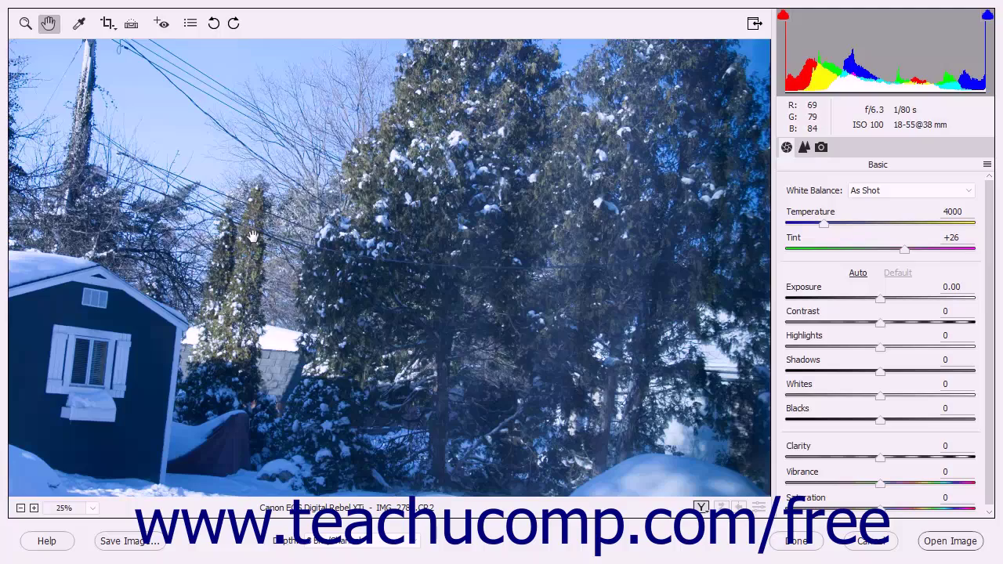
- Zoom in to 33.3%, then zoom out through 25% to 12.5%
left_click(312, 228, "ctrl")
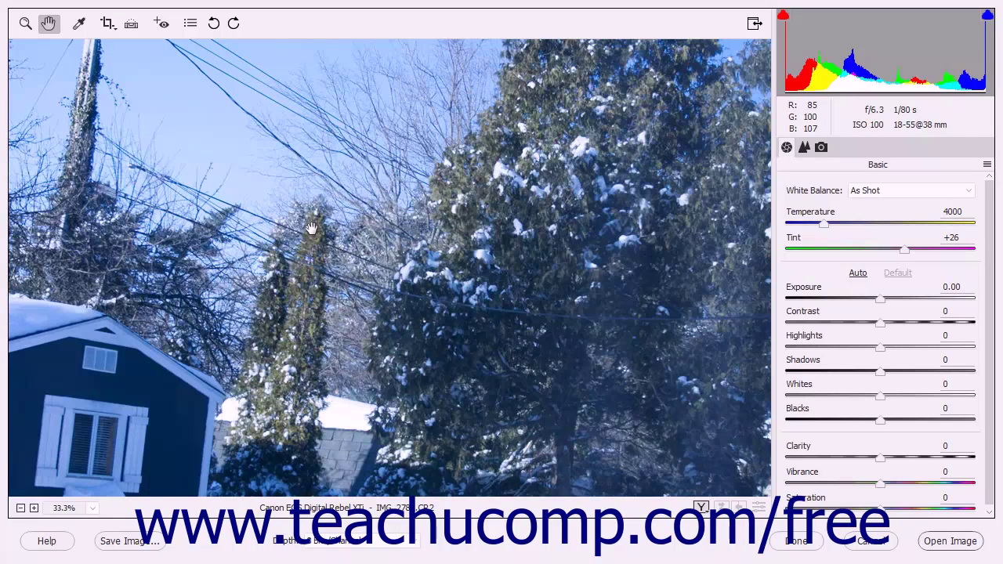
key("ctrl+alt")
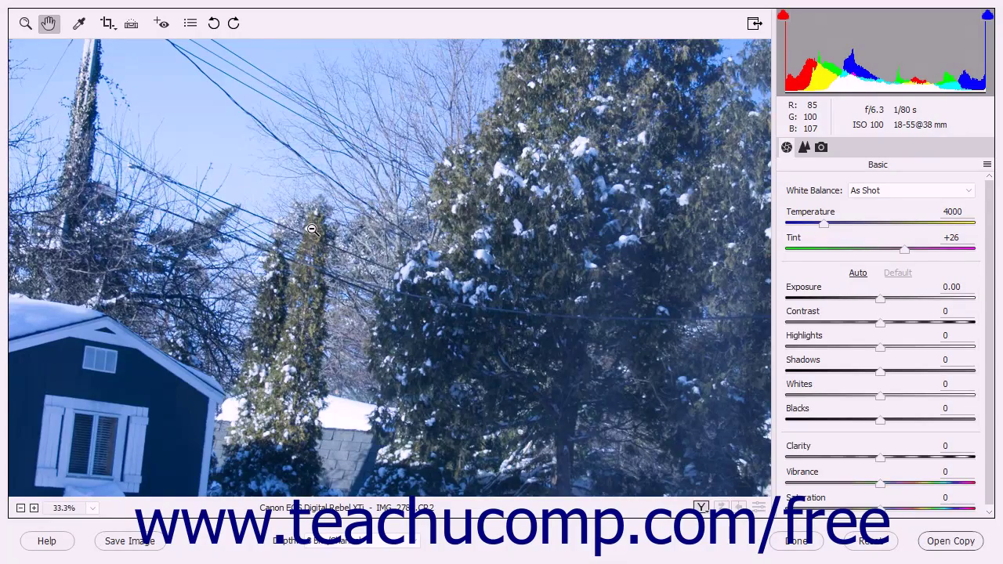
left_click(312, 229, "ctrl+alt")
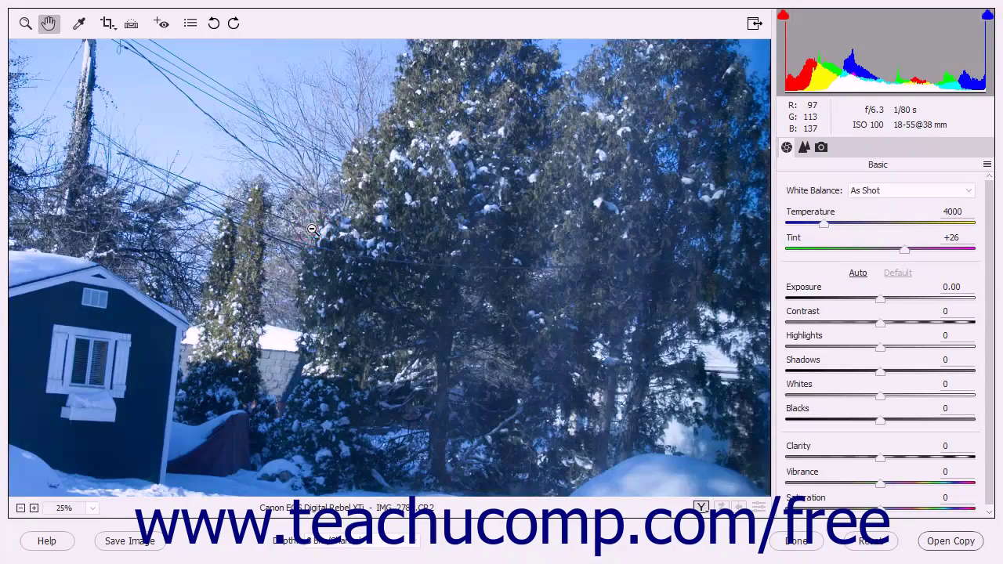
left_click(312, 228, "ctrl+alt")
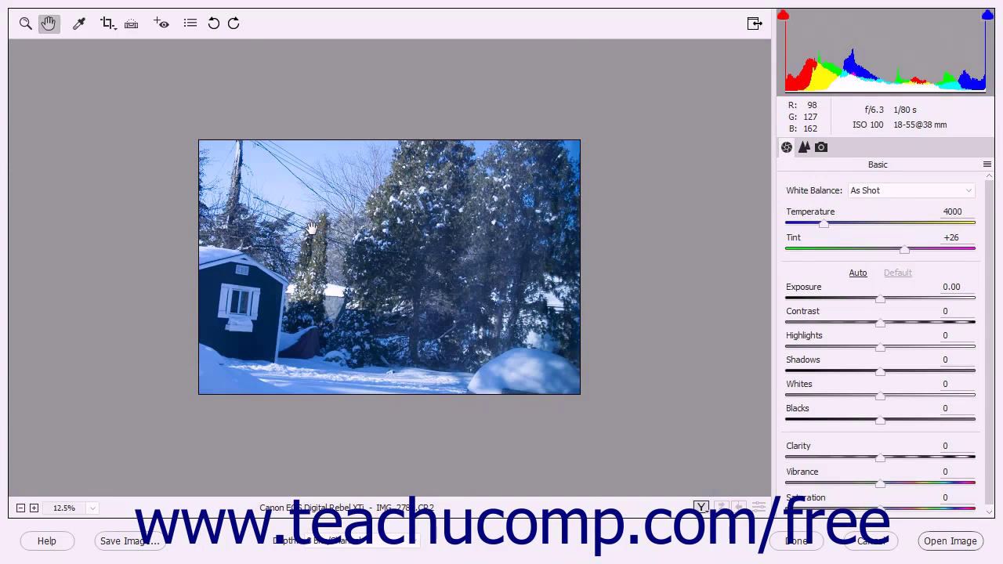
key("i")
- Fit the photo in view and sample the utility pole for Custom white balance, Temperature 4800
left_click(78, 26)
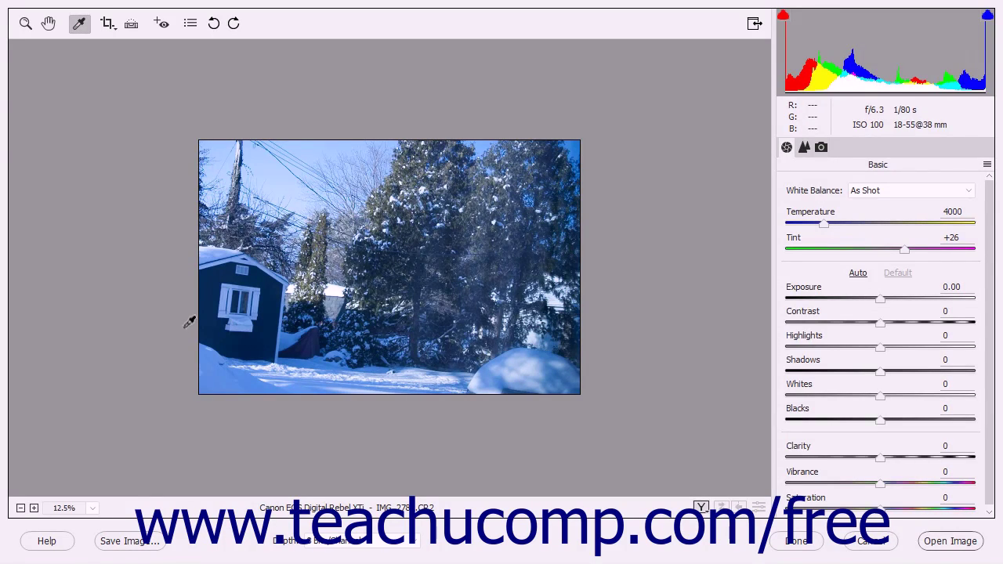
left_click(89, 508)
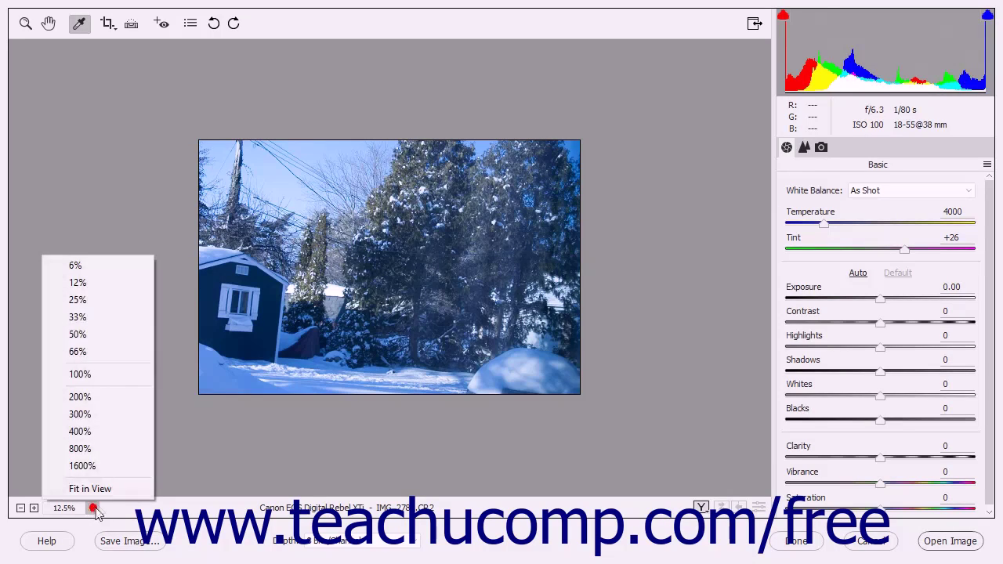
left_click(99, 493)
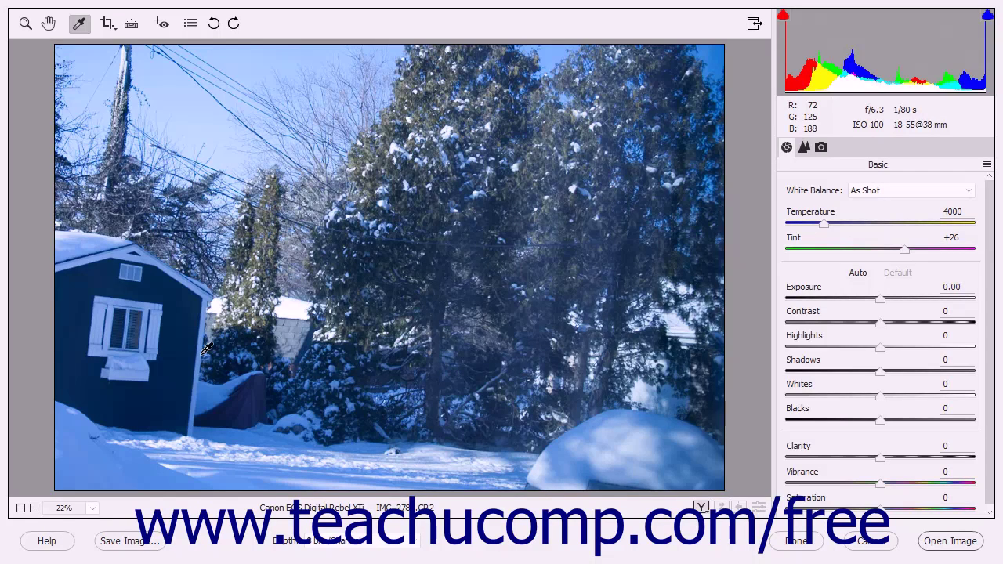
left_click(127, 67)
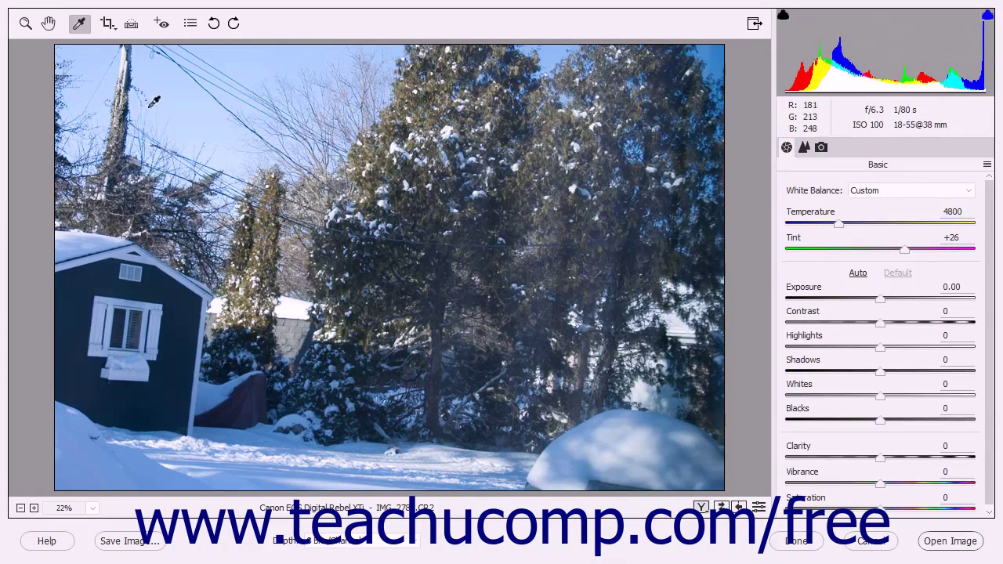
- Draw a trial crop box, cancel it, and show the crop aspect ratio choices
left_click(110, 22)
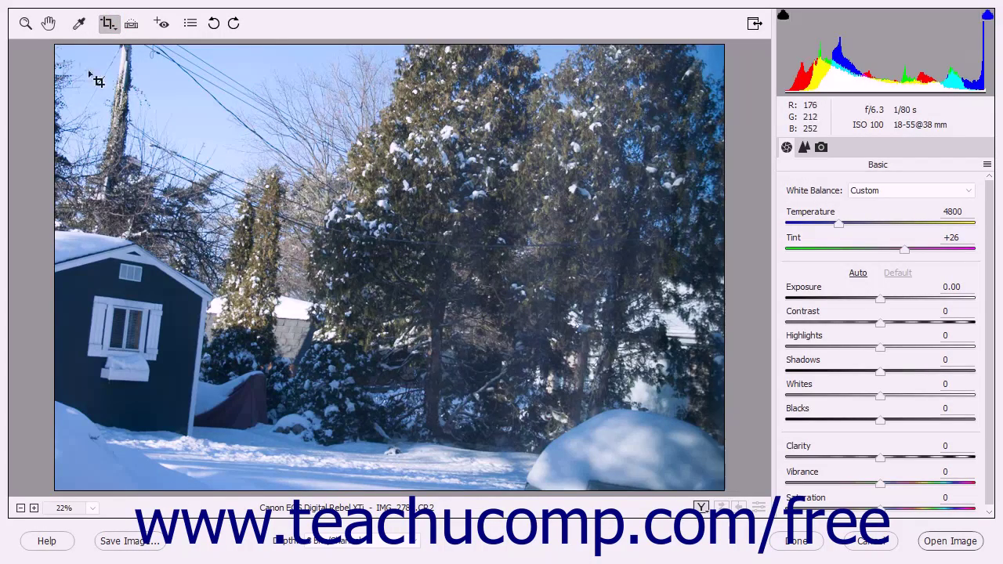
left_click_drag(79, 62, 672, 456)
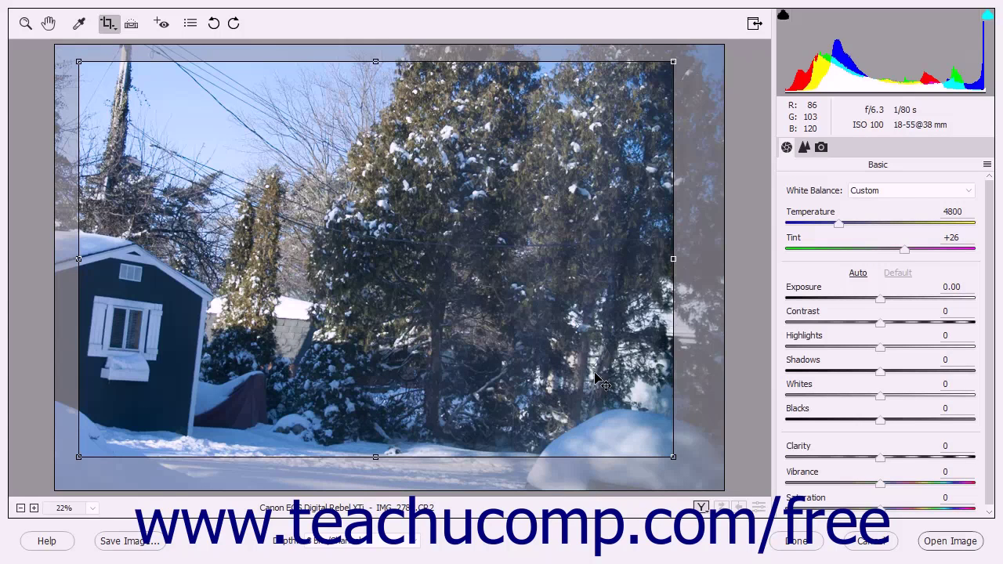
key("Escape")
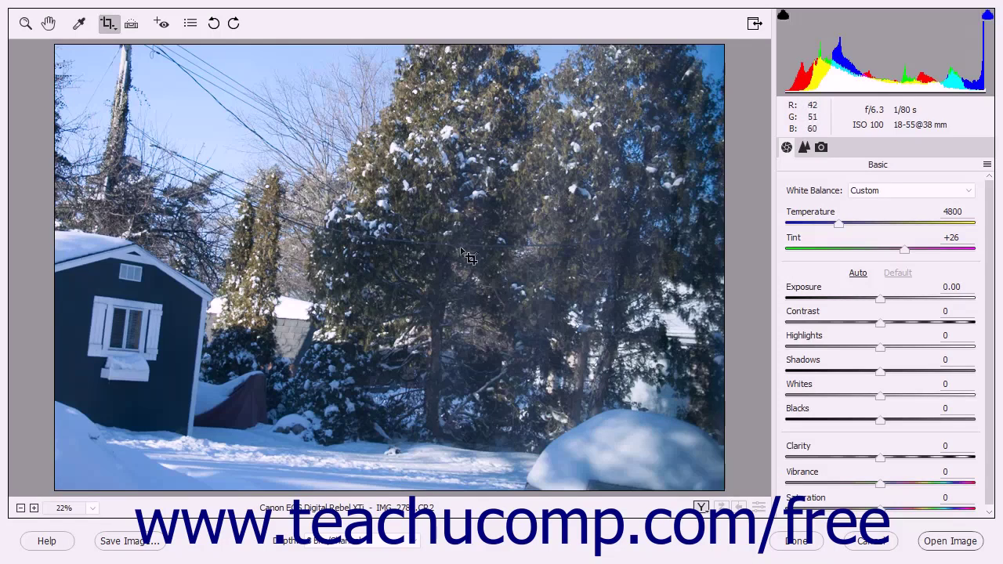
left_click(111, 24)
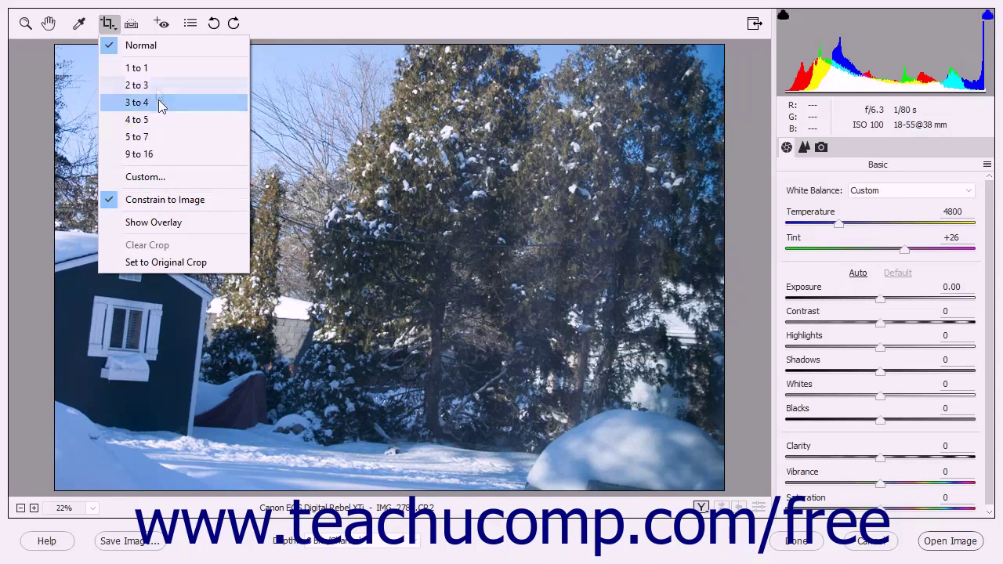
left_click(158, 180)
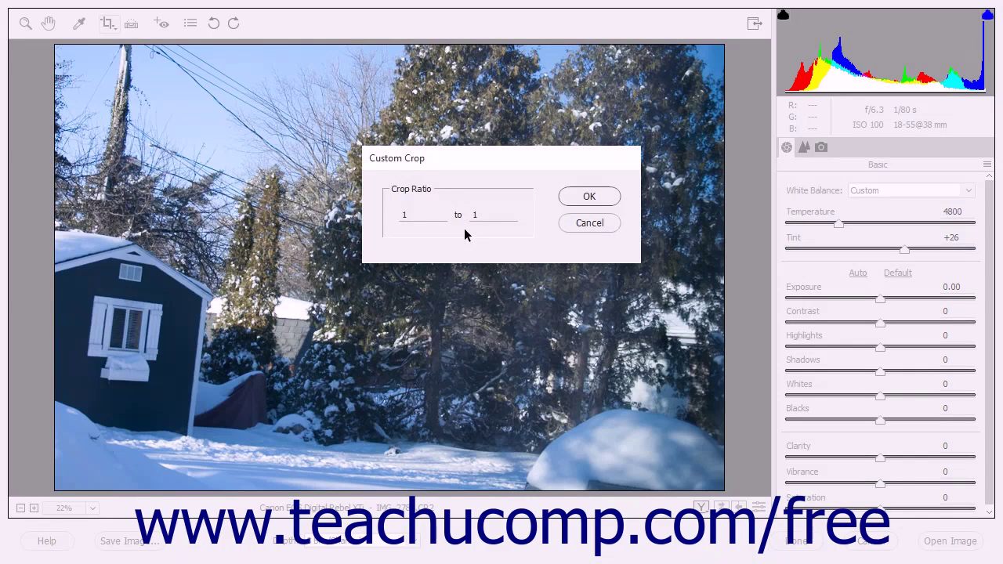
left_click(582, 226)
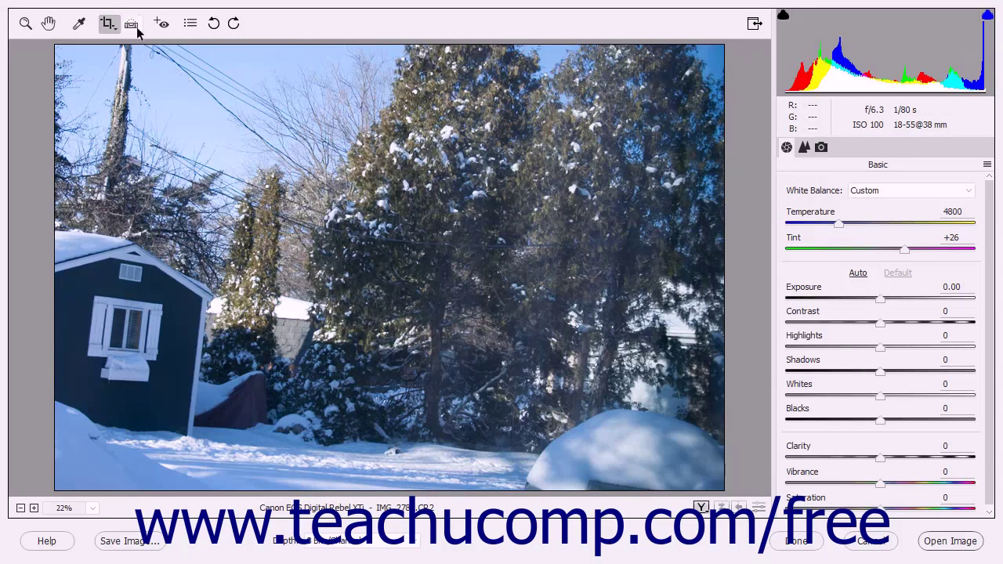
- Turn on the crop grid overlay and draw a crop from the top-left, nudging it right and down
left_click(110, 24)
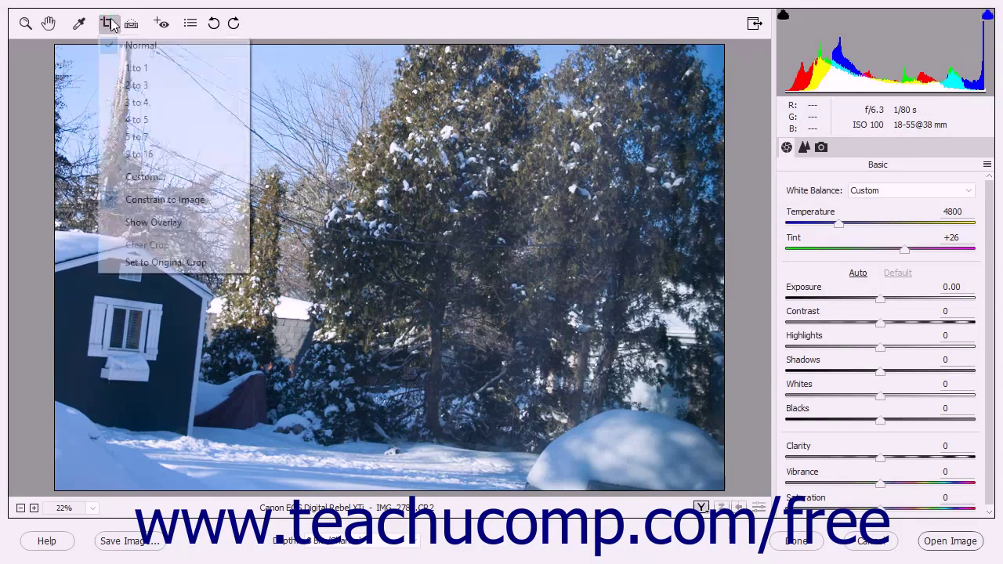
left_click(160, 222)
left_click_drag(64, 69, 554, 374)
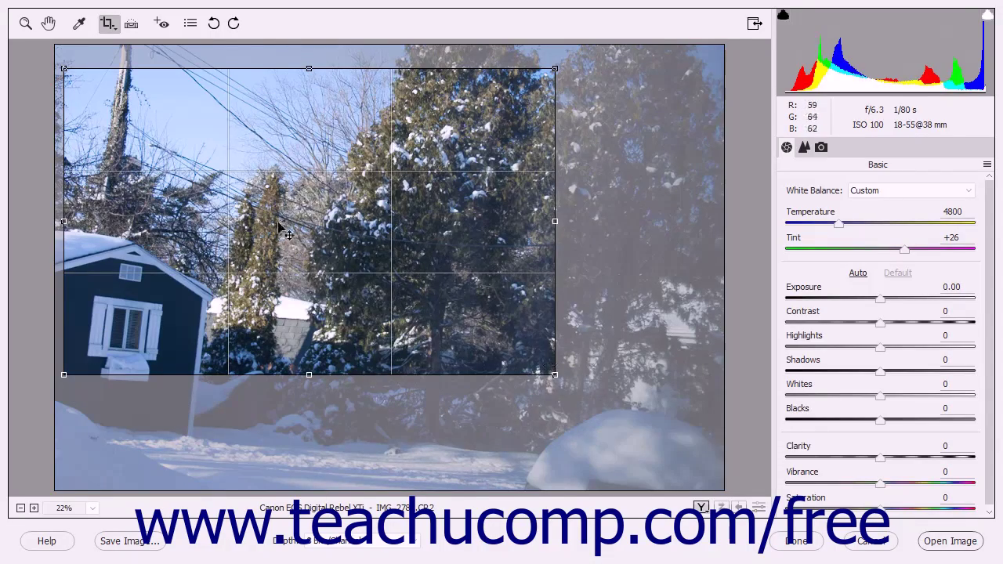
left_click_drag(278, 218, 270, 299)
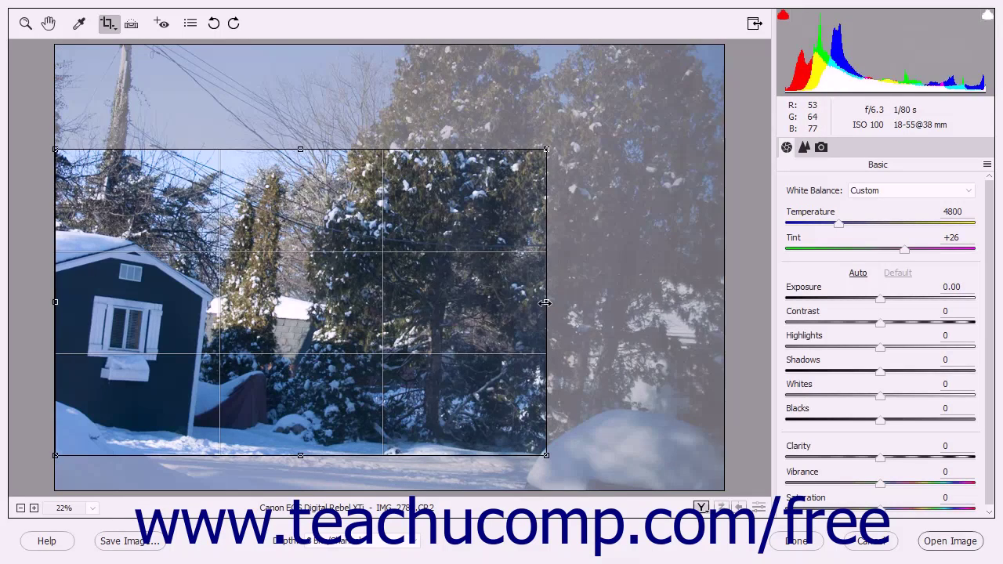
- Widen the crop to the right and rotate it clockwise around the shed and trees
left_click_drag(546, 302, 635, 308)
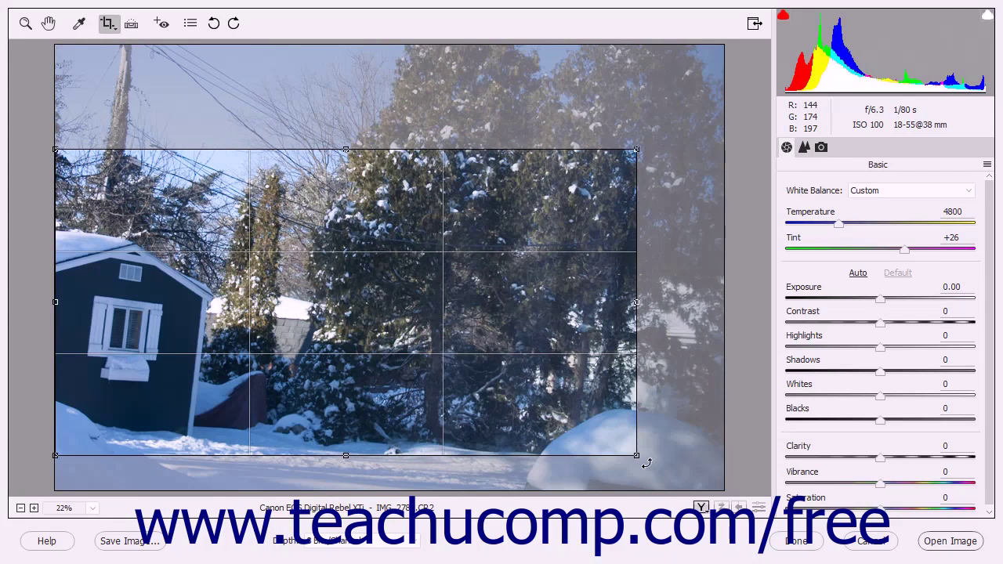
left_click_drag(647, 463, 637, 479)
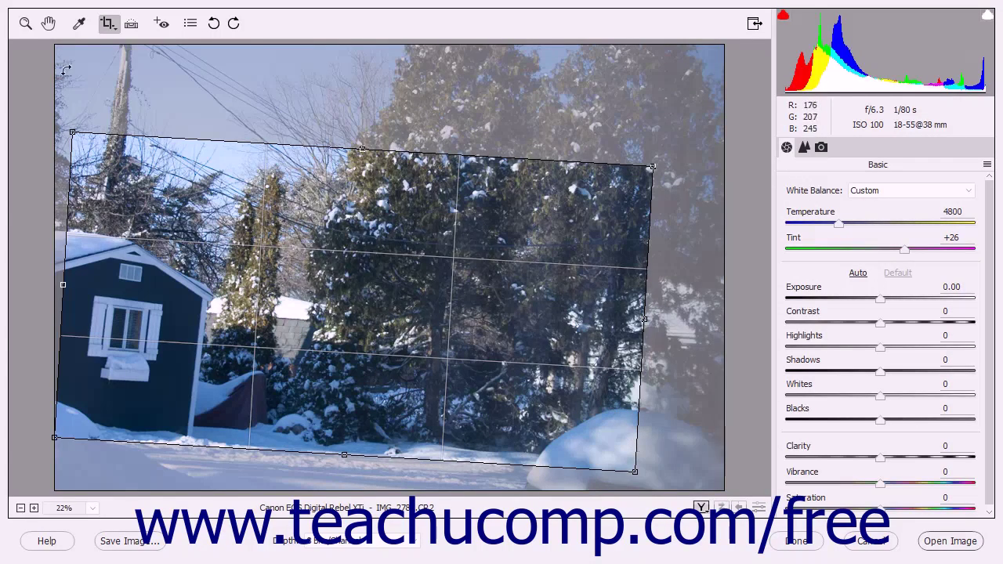
left_click(109, 24)
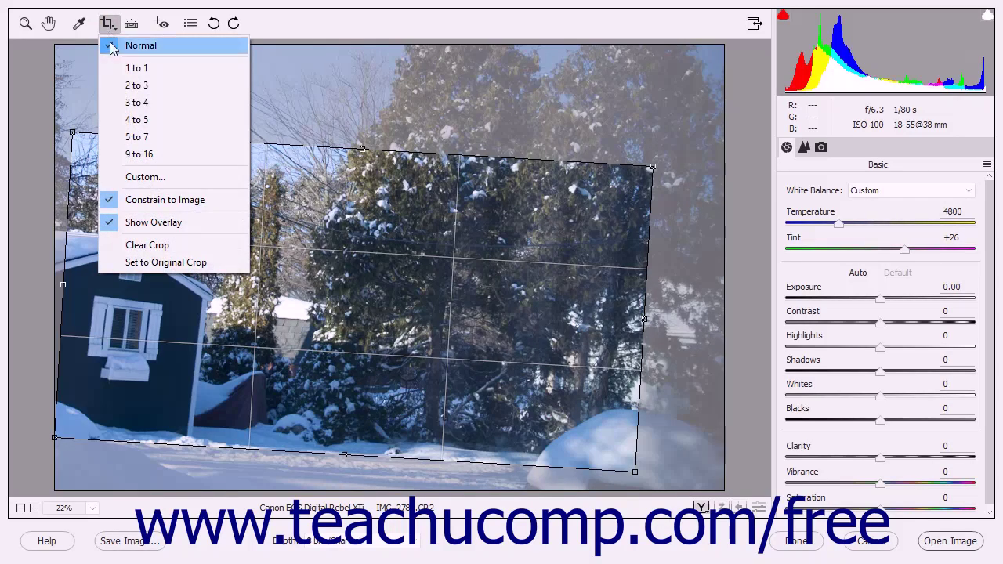
- Clear the tilted crop, apply a new crop, then restore the original uncropped frame
left_click(157, 249)
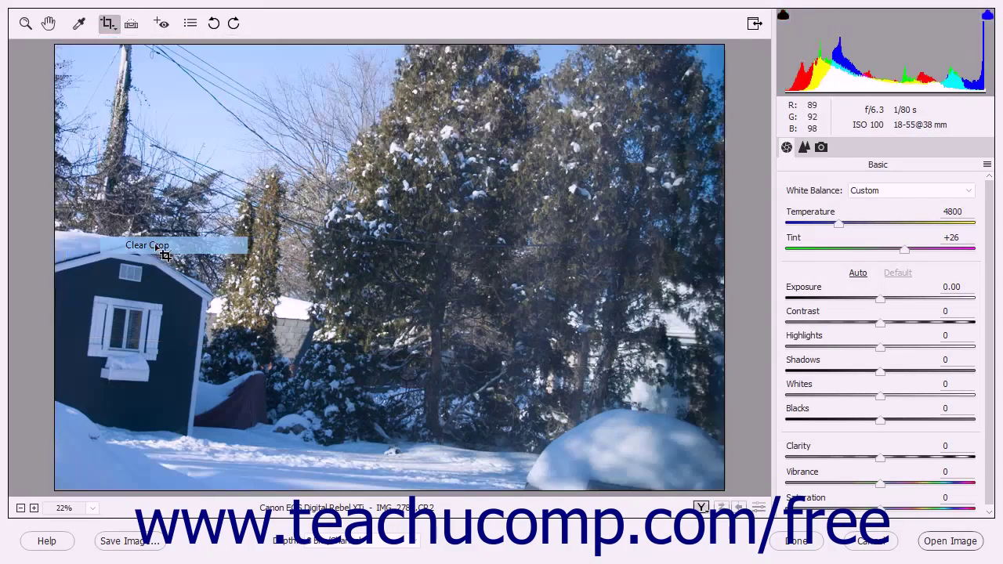
left_click_drag(77, 87, 597, 414)
key("Return")
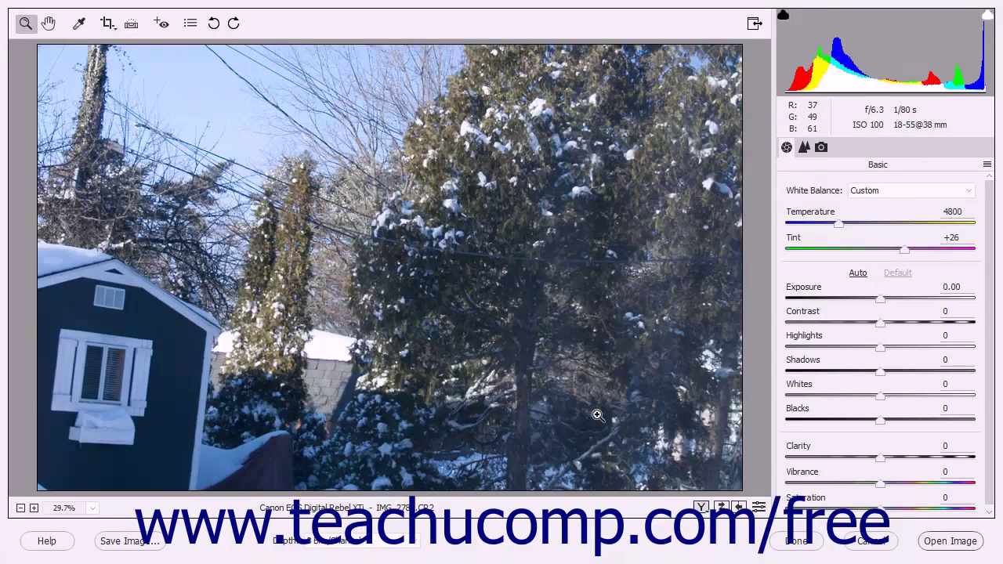
left_click(108, 23)
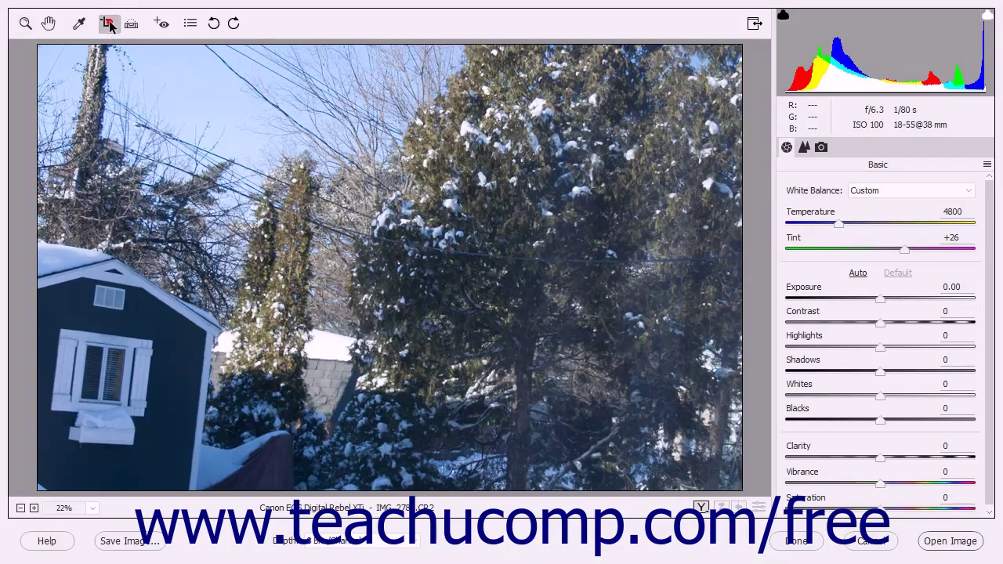
left_click(114, 27)
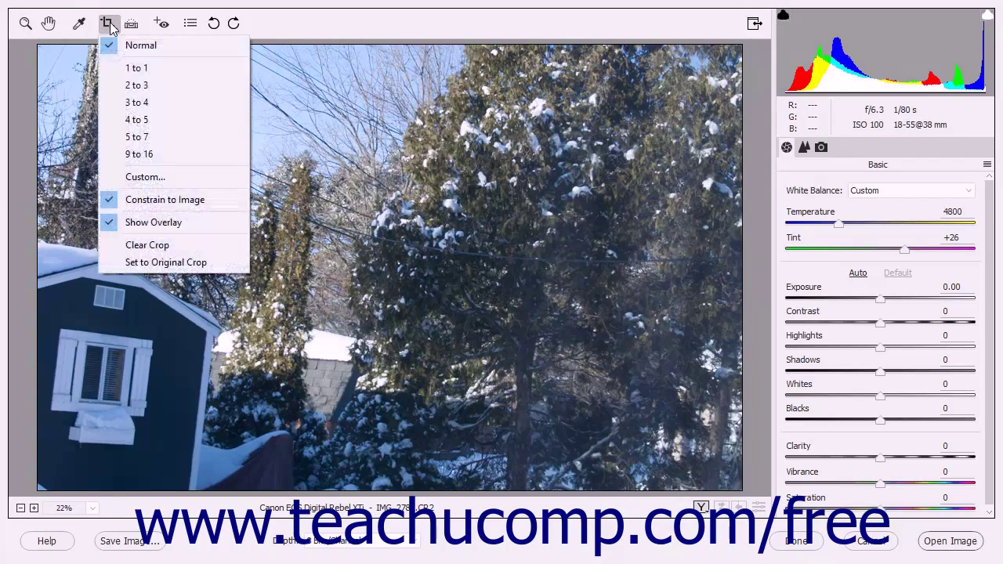
left_click(167, 263)
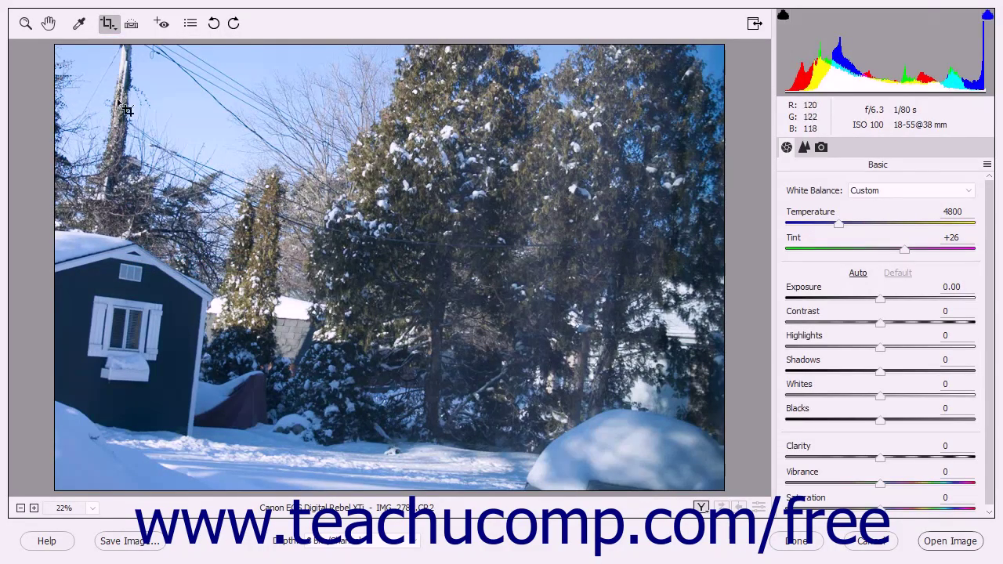
- Straighten the photo along the snow line and apply the rotated, level crop
left_click(130, 24)
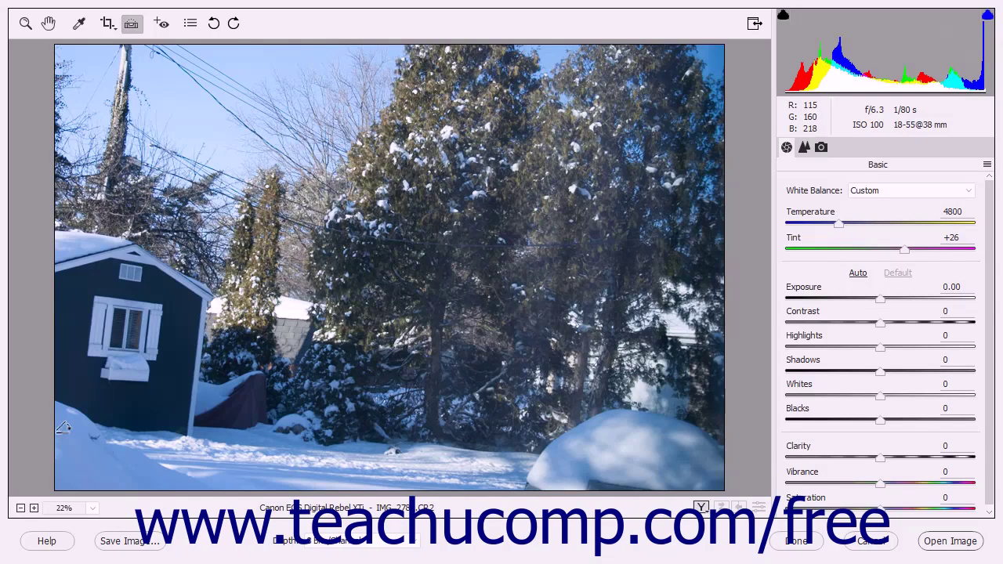
left_click_drag(58, 424, 329, 473)
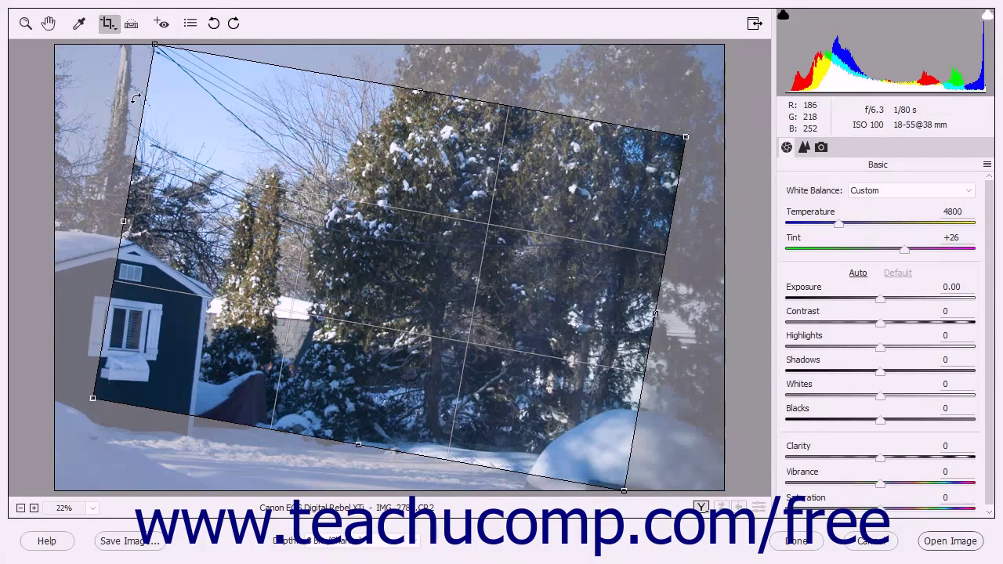
key("z")
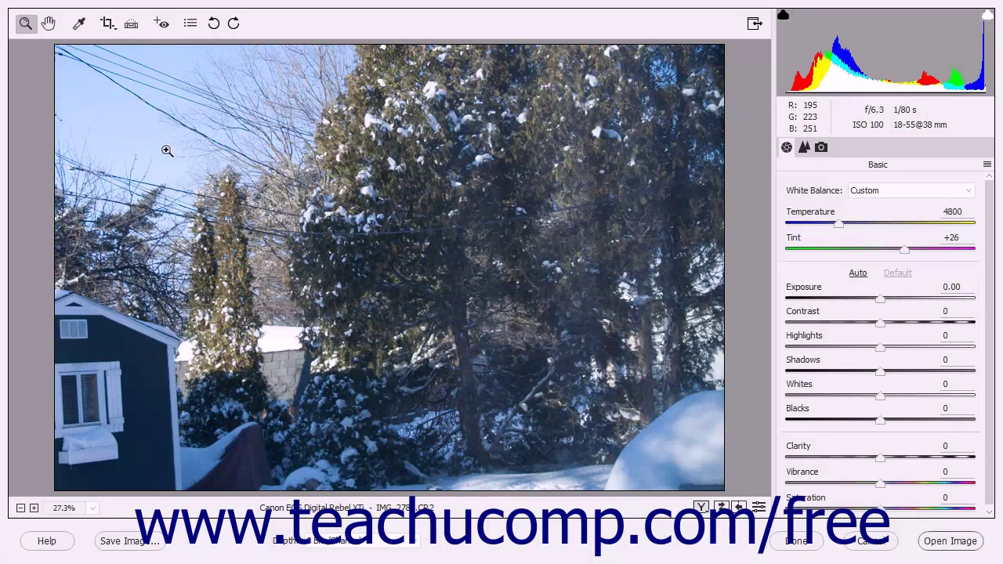
- Switch to Red Eye Removal and select its Pupil Size 50 and Darken 50 values
left_click(163, 25)
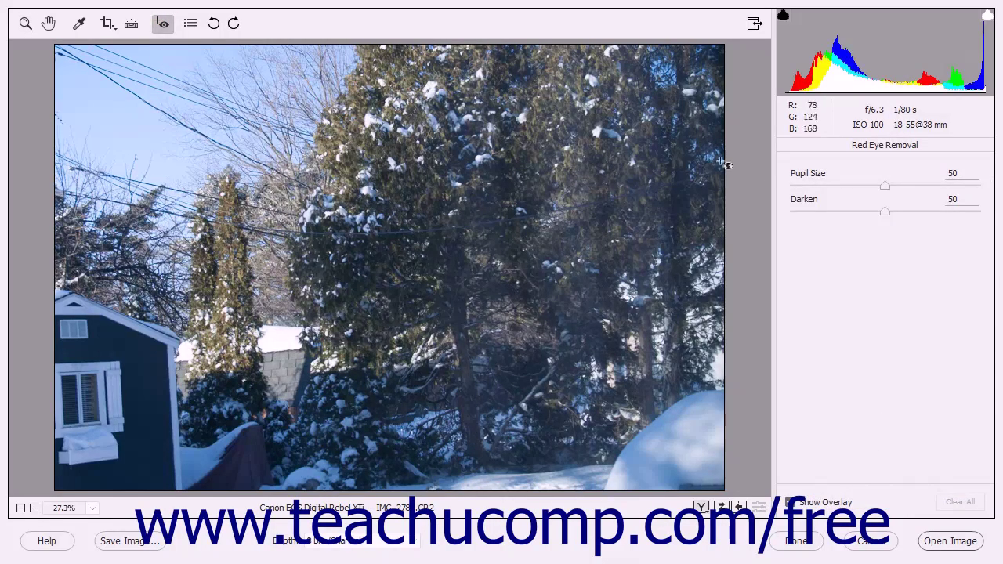
left_click(817, 179)
left_click(812, 201)
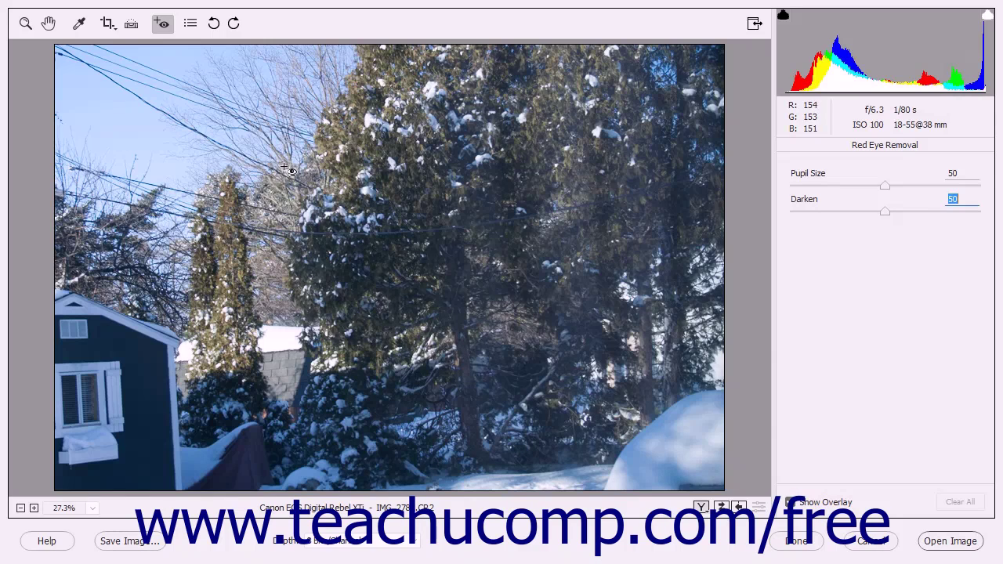
- Review Camera Raw Preferences, keeping Sidecar ".xmp" settings files and sharpening for All images
left_click(192, 25)
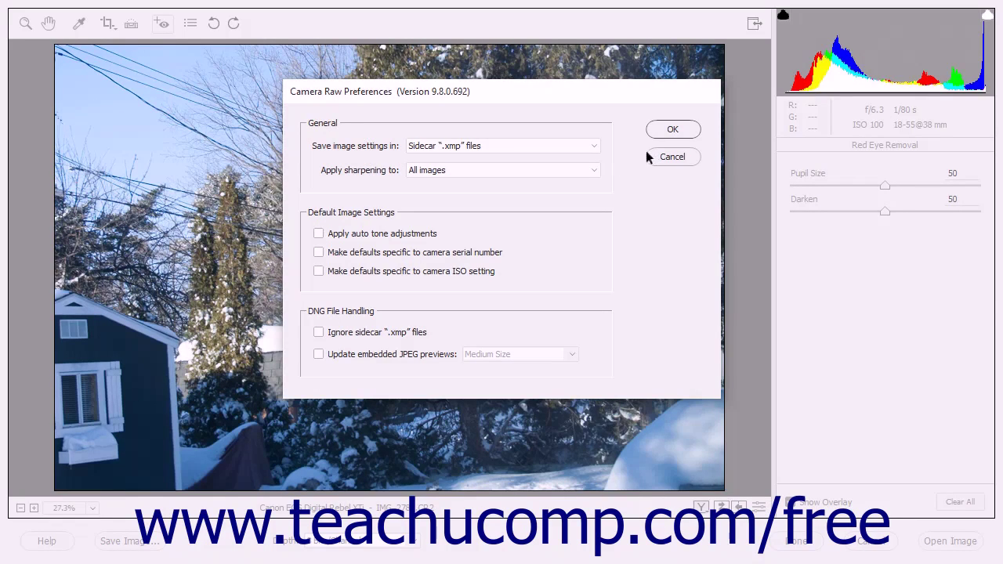
left_click(591, 148)
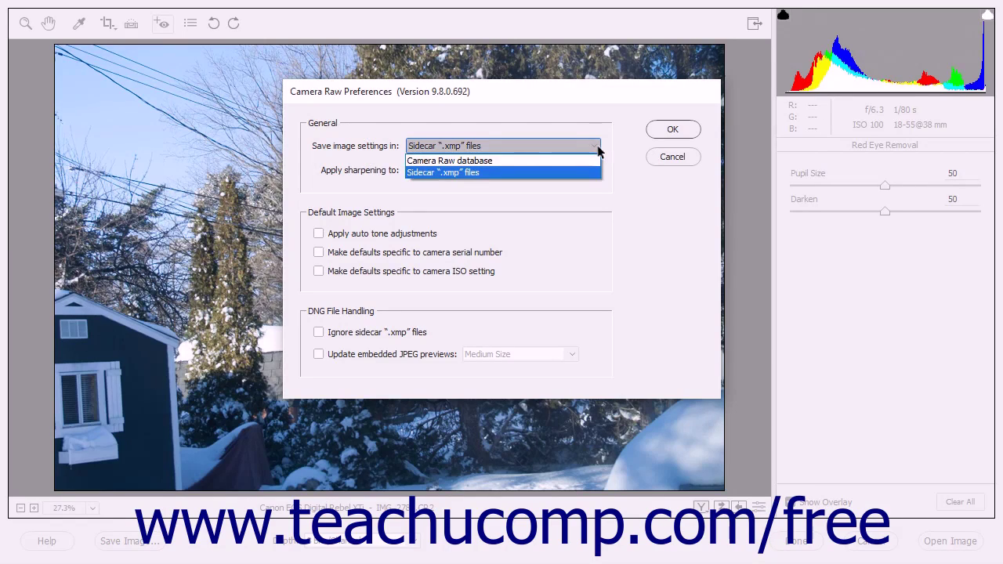
left_click(615, 153)
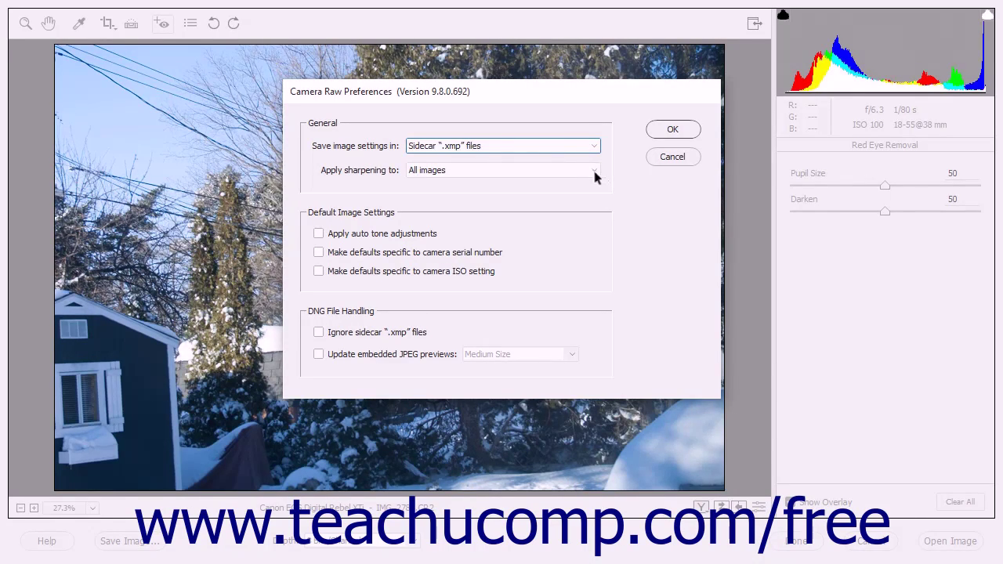
left_click(594, 174)
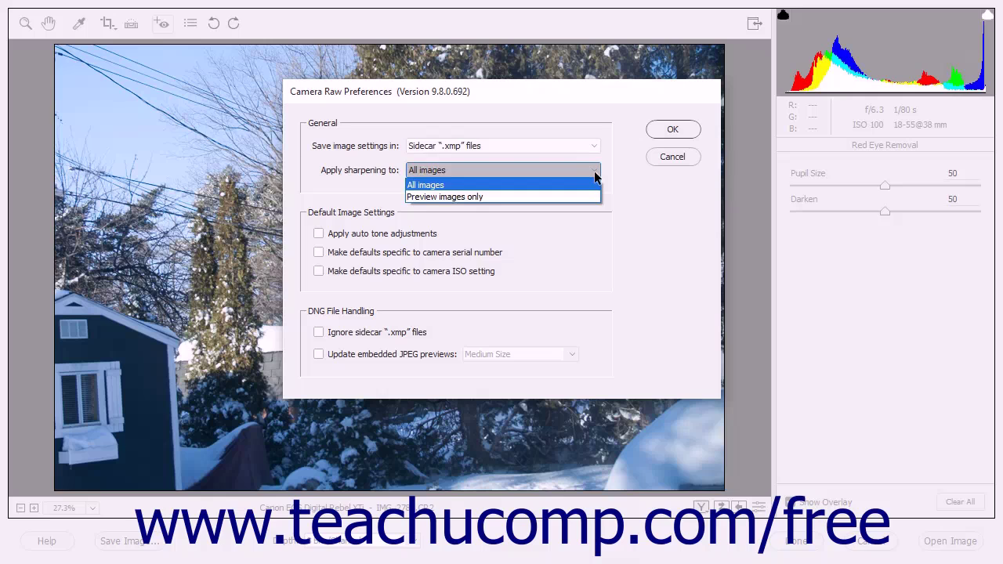
left_click(606, 174)
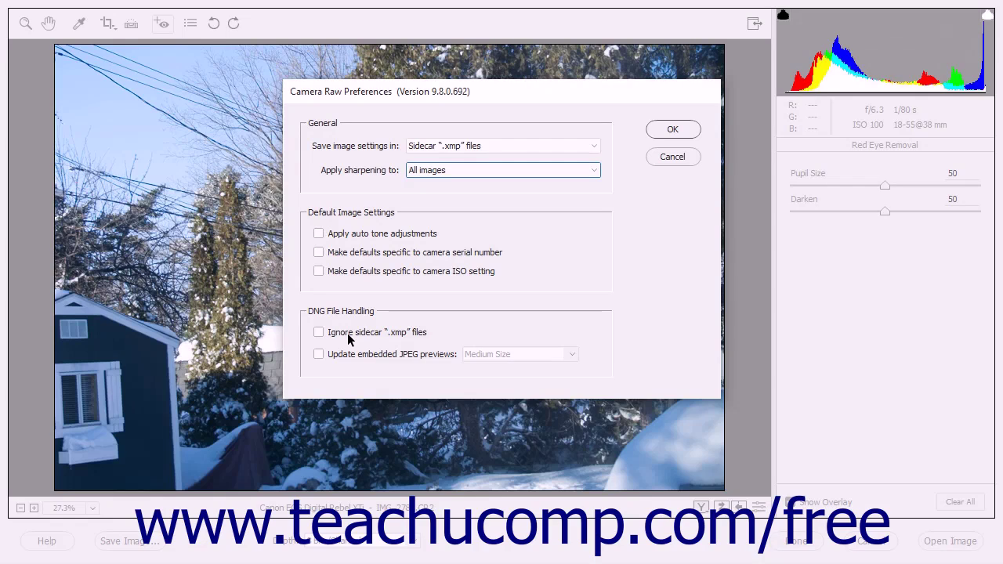
- Leave Update embedded JPEG previews off at Medium Size and confirm the Preferences with OK
left_click(351, 353)
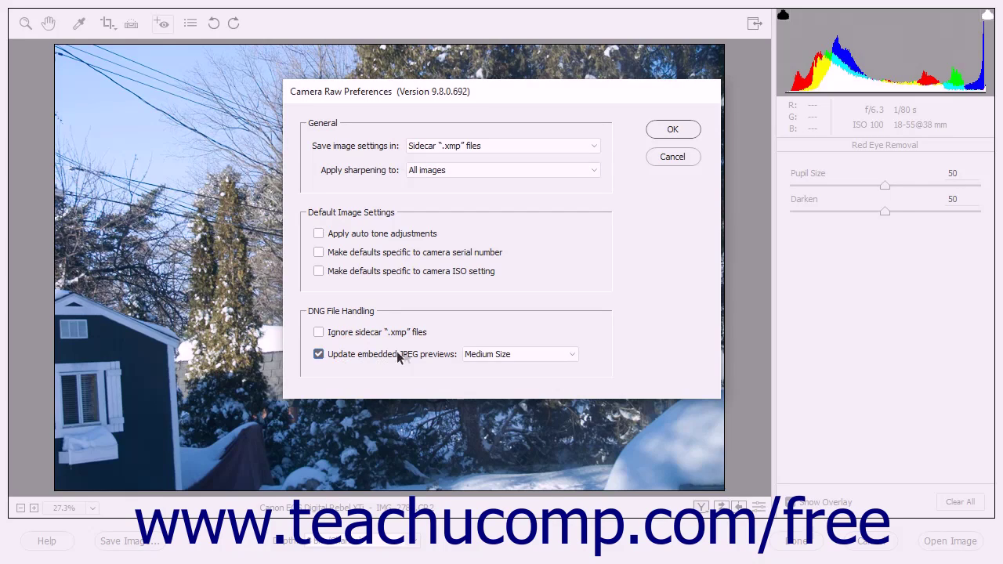
left_click(576, 358)
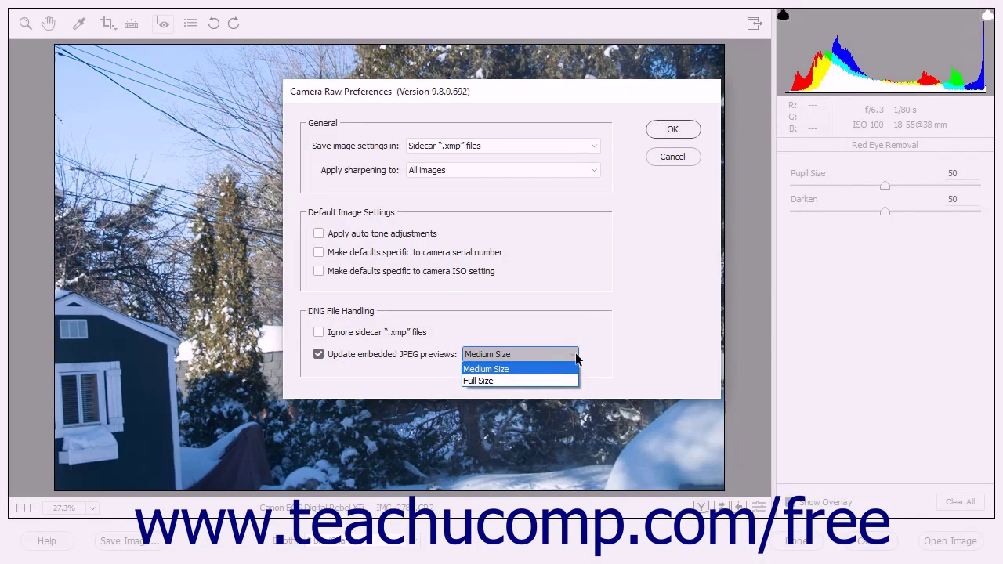
left_click(575, 355)
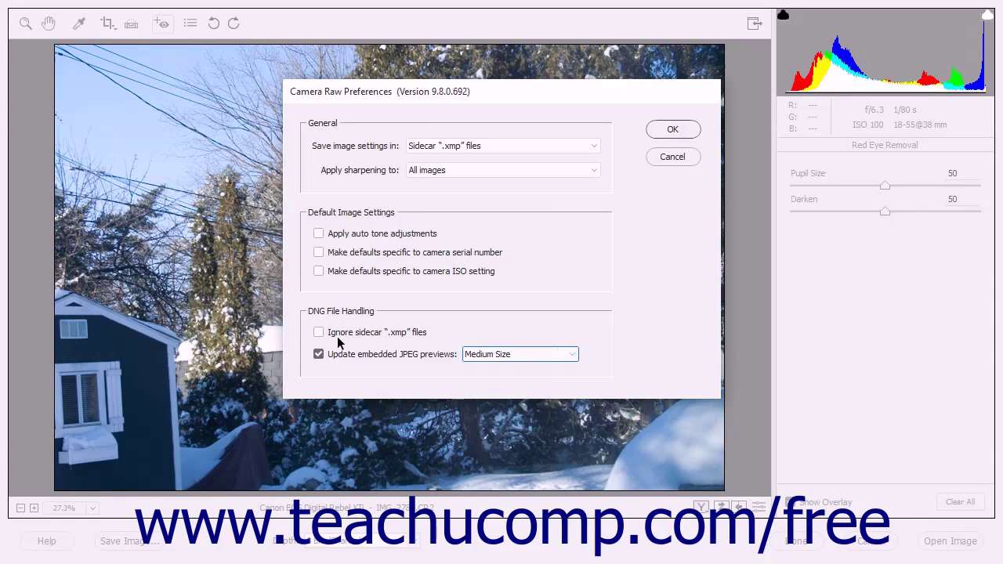
left_click(318, 355)
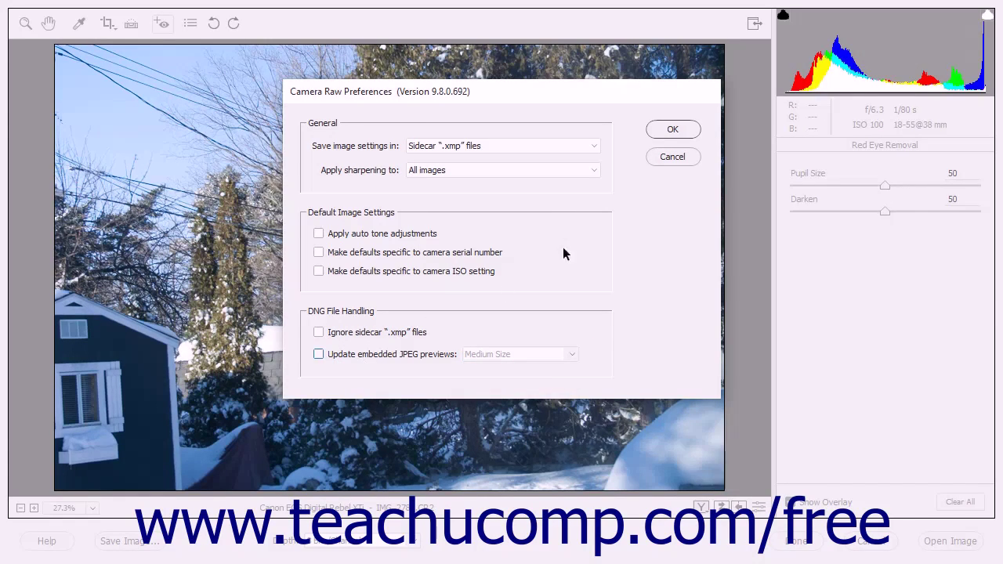
left_click(672, 129)
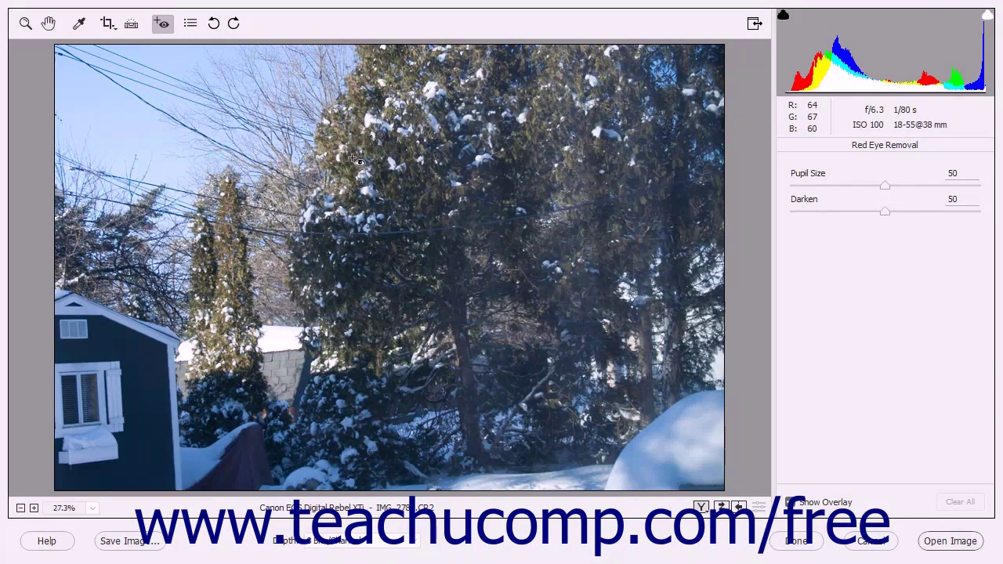
left_click(214, 26)
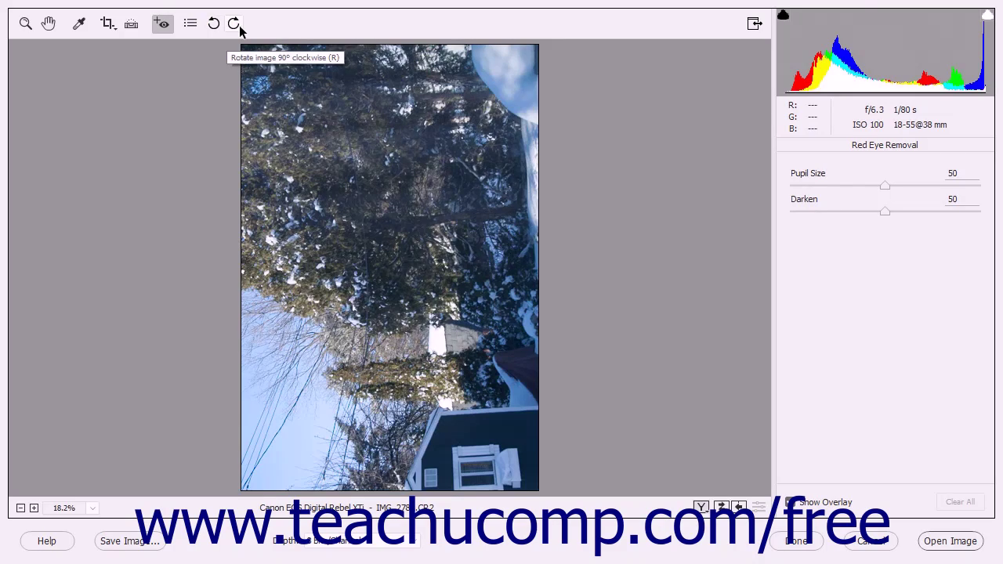
left_click(234, 25)
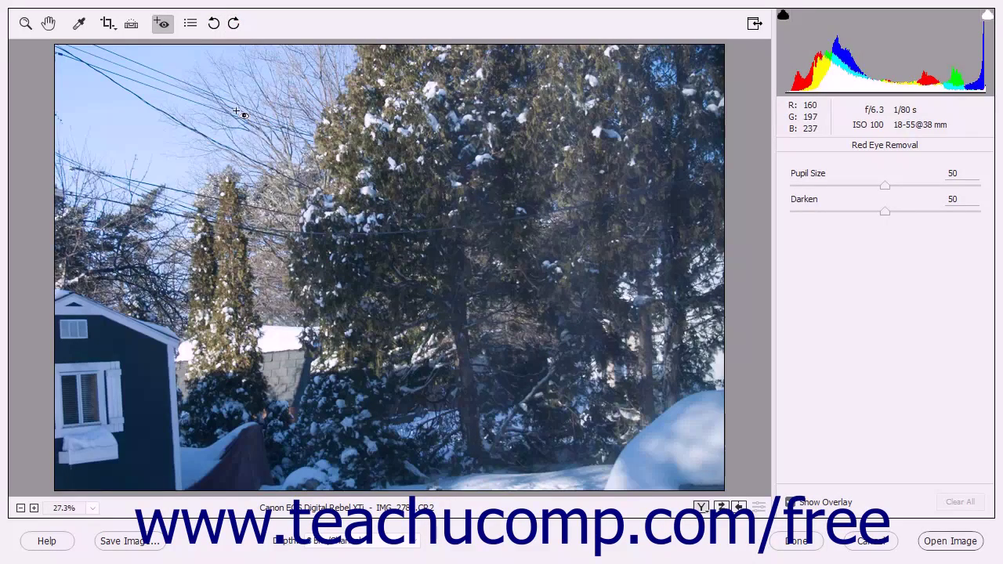